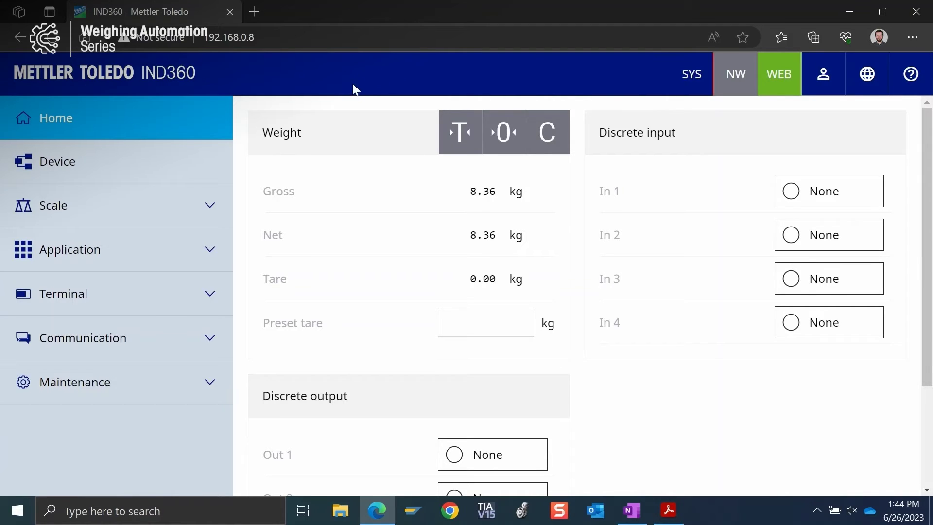
Set Capacity & Increment to lb units, 1000 capacity and 0.5 lb increment, and apply it.
{"action": "left_click", "coordinate": [212, 208]}
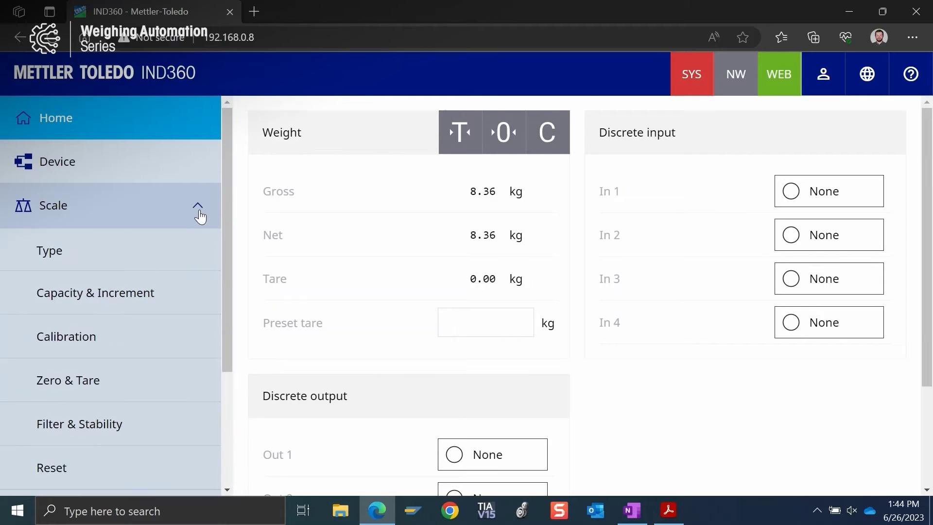
{"action": "left_click", "coordinate": [153, 294]}
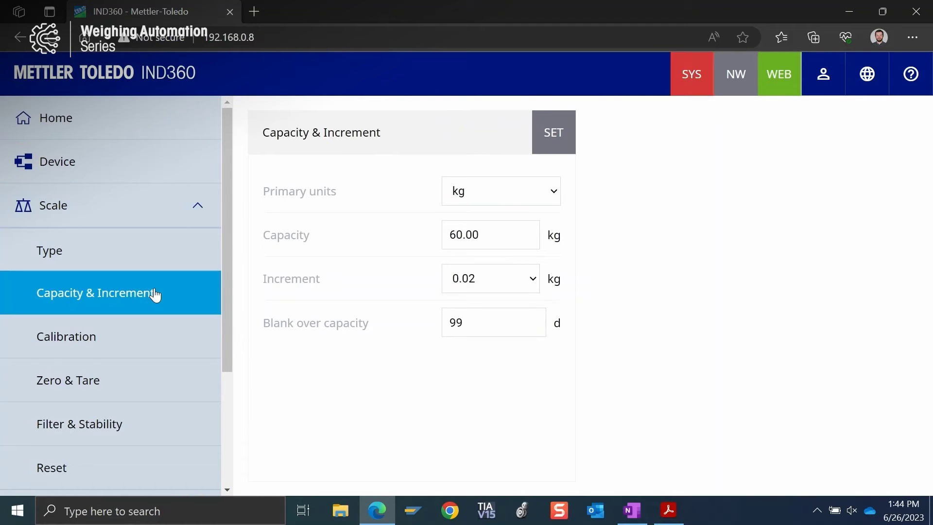
{"action": "left_click", "coordinate": [502, 198]}
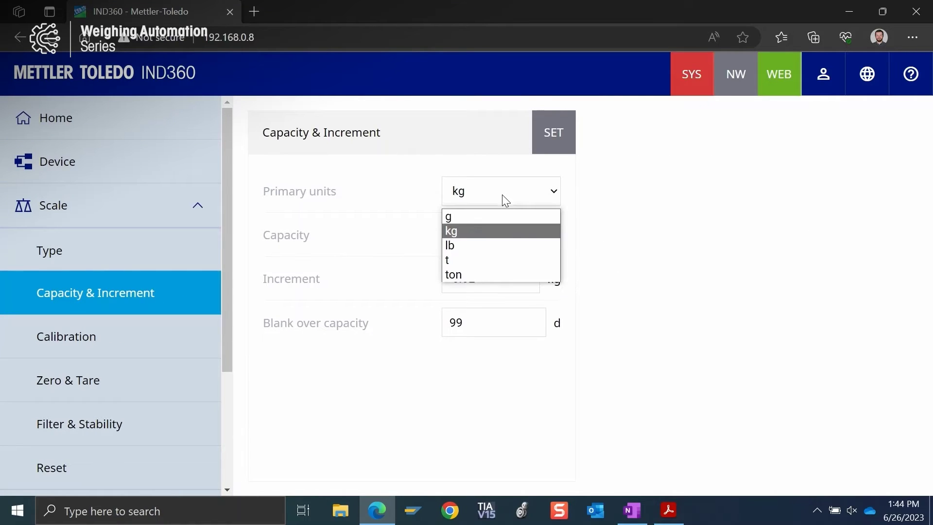
{"action": "left_click", "coordinate": [513, 246]}
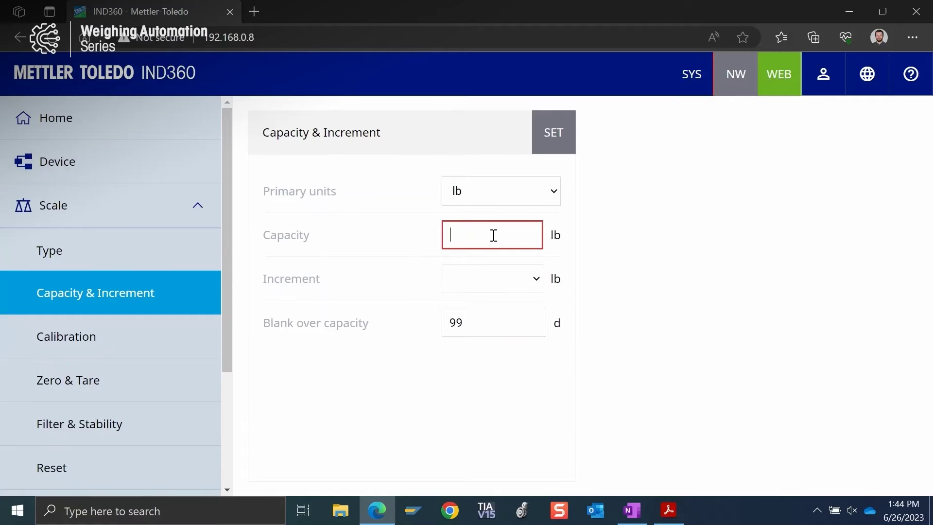
{"action": "type", "text": "1000"}
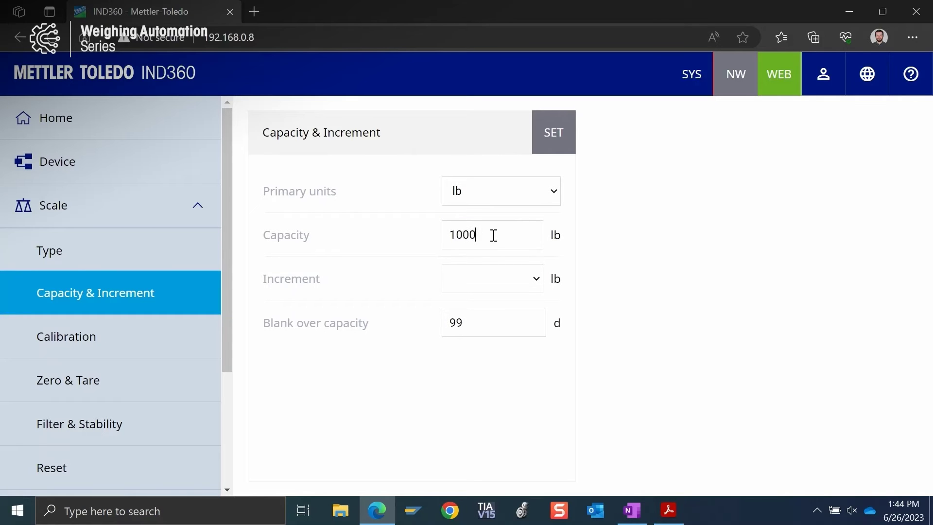
{"action": "left_click", "coordinate": [536, 283]}
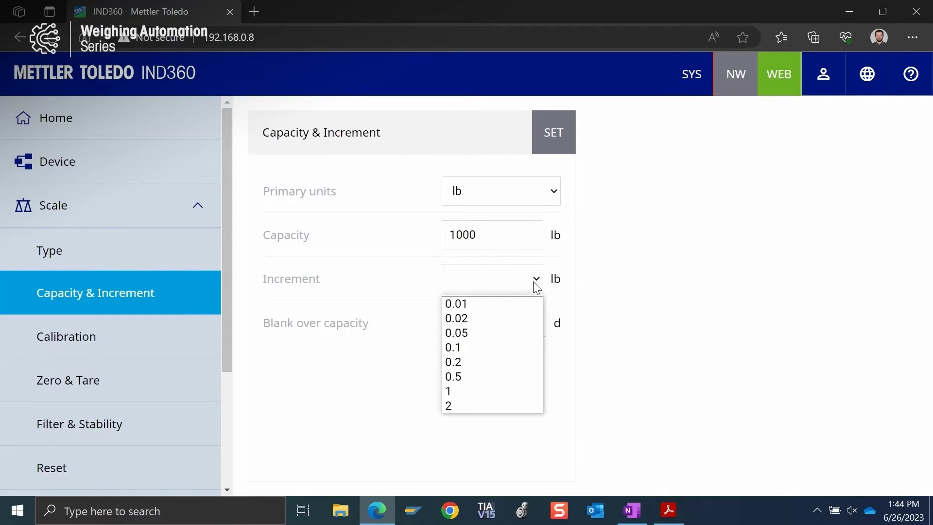
{"action": "left_click", "coordinate": [515, 375]}
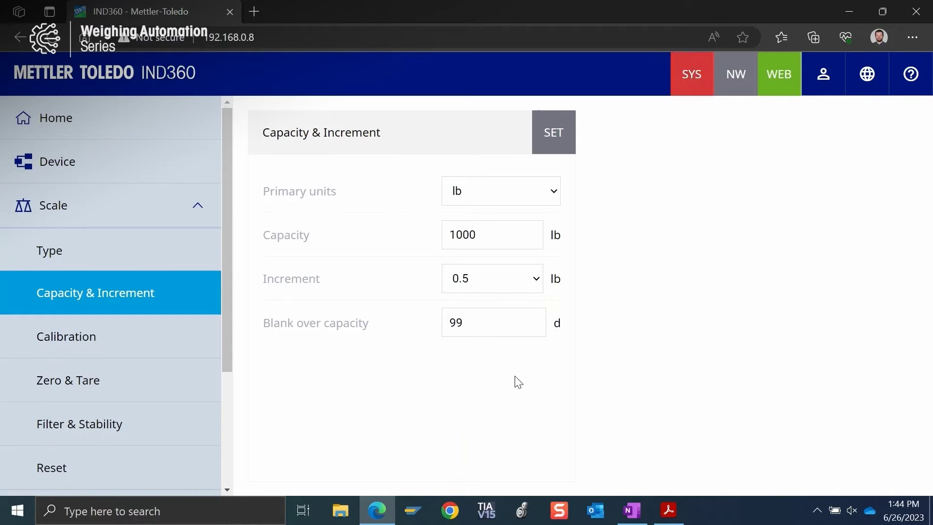
{"action": "left_click", "coordinate": [552, 138]}
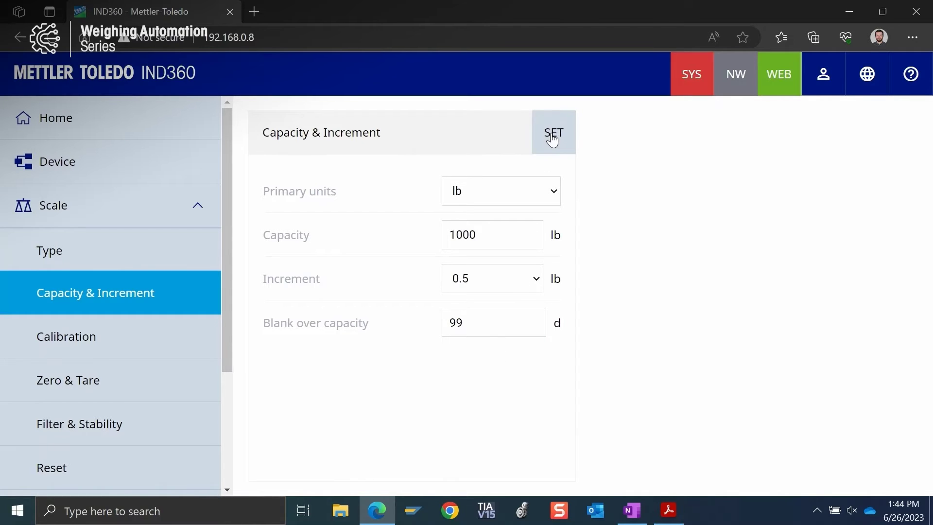
{"action": "left_click", "coordinate": [552, 138]}
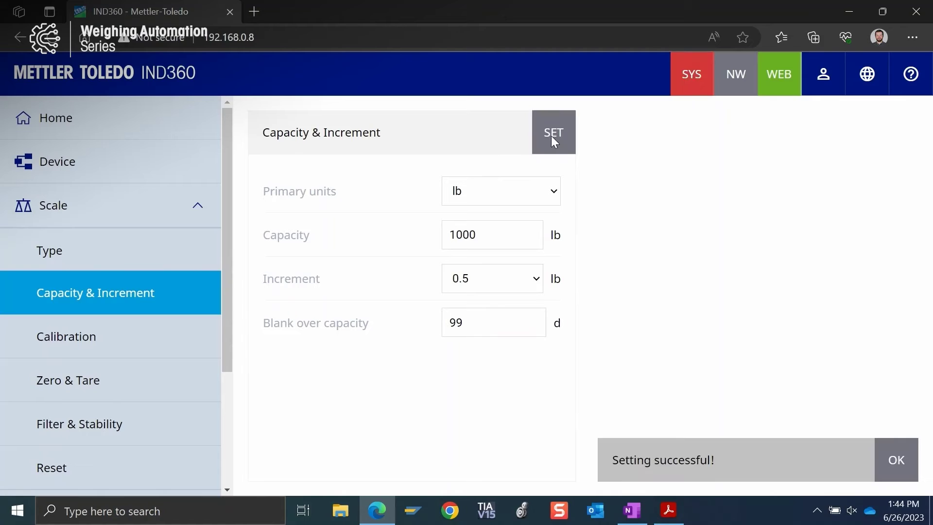
{"action": "left_click", "coordinate": [904, 458]}
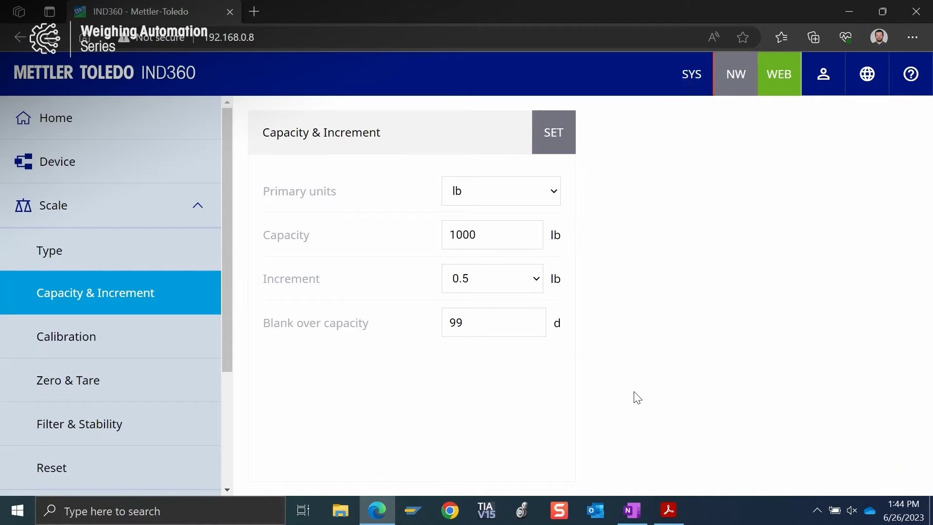
Check the system alarm, then set Industrial ethernet Supervision to Disable and apply it.
{"action": "left_click", "coordinate": [192, 206]}
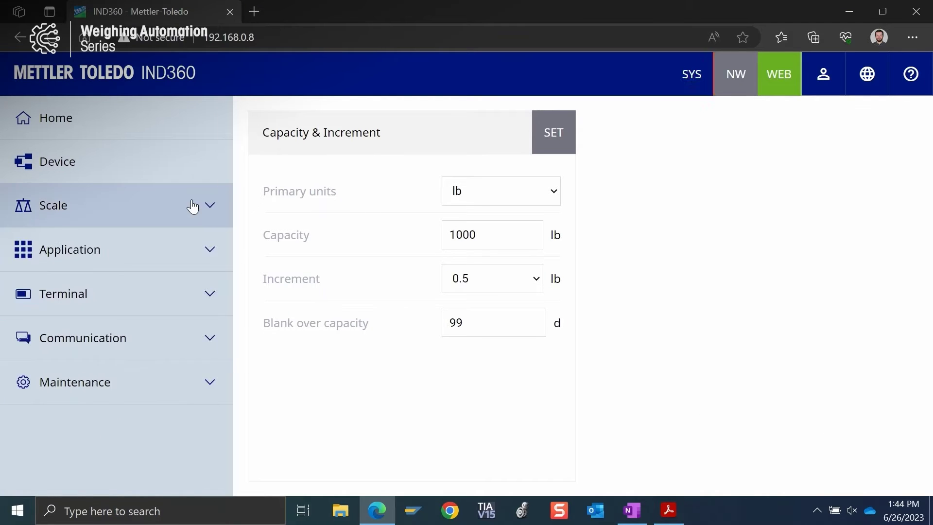
{"action": "left_click", "coordinate": [683, 85]}
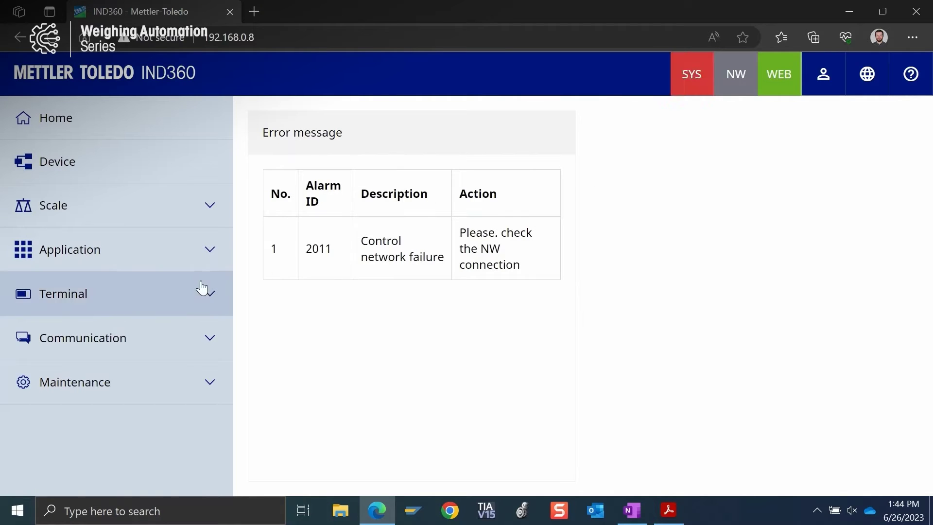
{"action": "left_click", "coordinate": [167, 338]}
{"action": "scroll", "coordinate": [162, 341], "scroll_direction": "down", "scroll_amount": 1}
{"action": "left_click", "coordinate": [117, 386]}
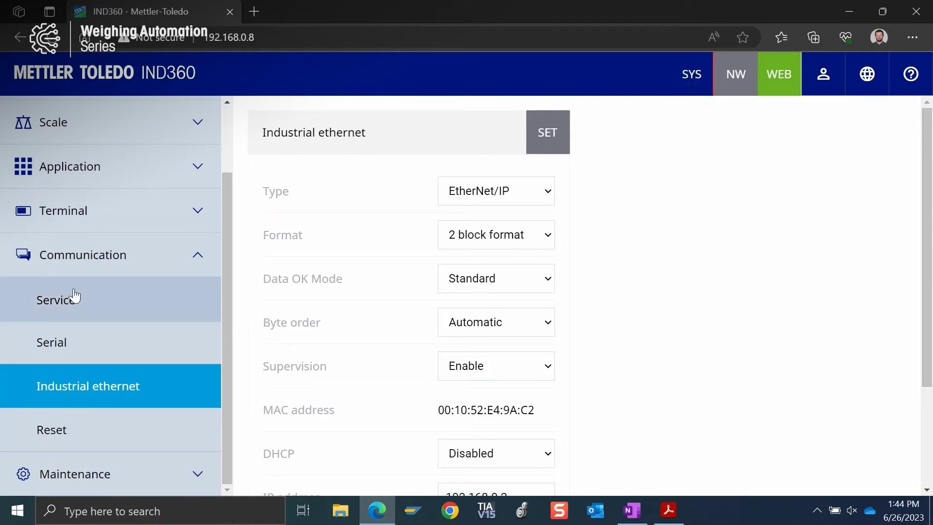
{"action": "left_click", "coordinate": [501, 368]}
{"action": "left_click", "coordinate": [493, 389]}
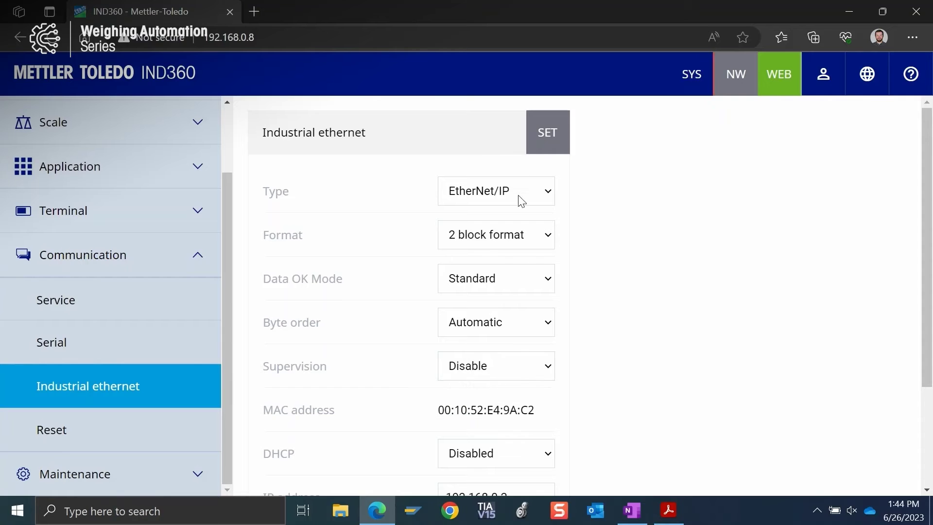
{"action": "left_click", "coordinate": [543, 136]}
{"action": "left_click", "coordinate": [896, 464]}
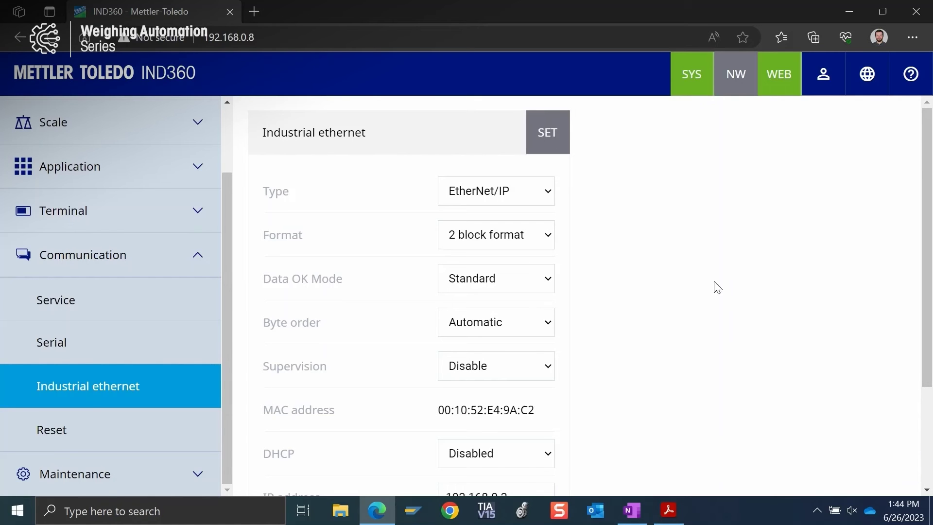
{"action": "left_click", "coordinate": [198, 254]}
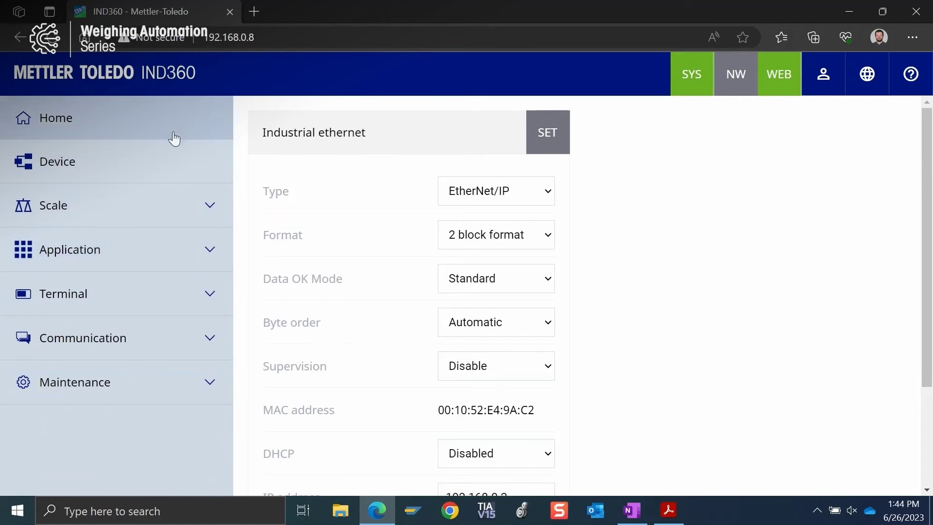
Go from the home weight page to Maintenance > Update & Backup.
{"action": "left_click", "coordinate": [171, 120]}
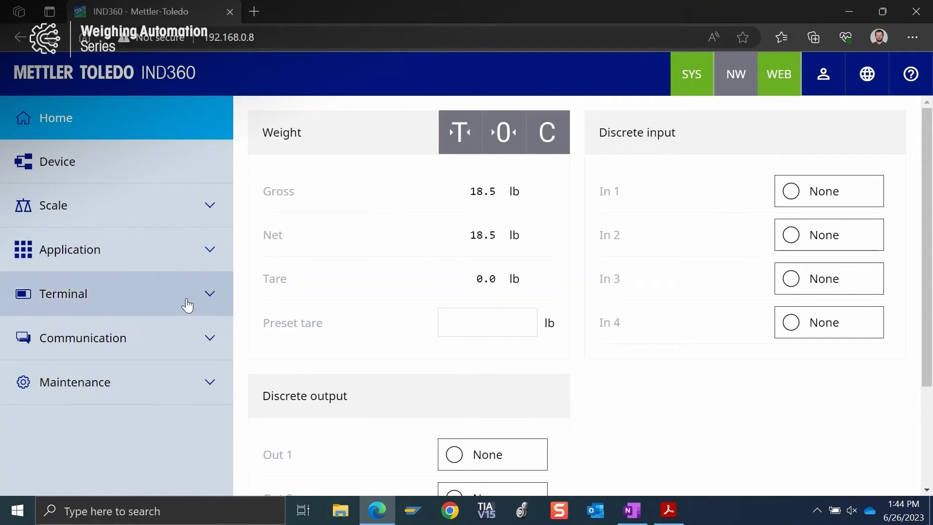
{"action": "left_click", "coordinate": [168, 400]}
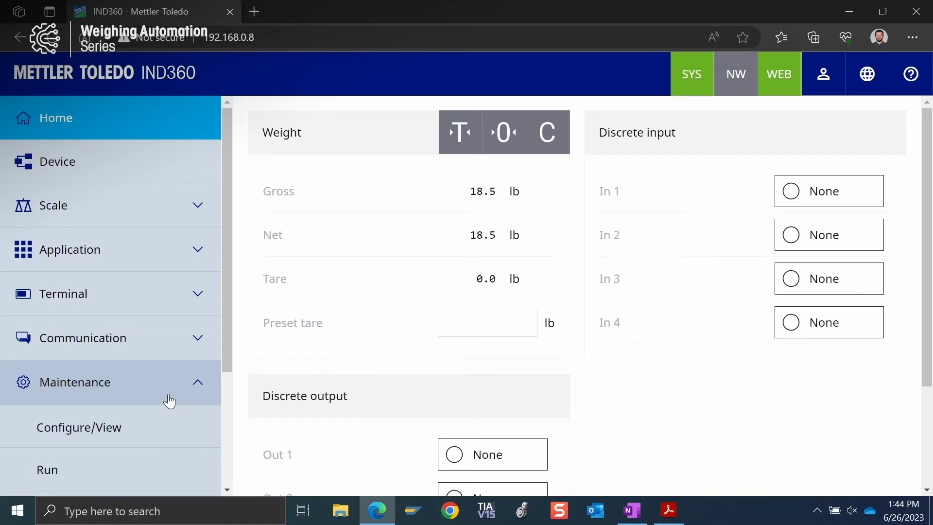
{"action": "scroll", "coordinate": [171, 400], "scroll_direction": "down", "scroll_amount": 3}
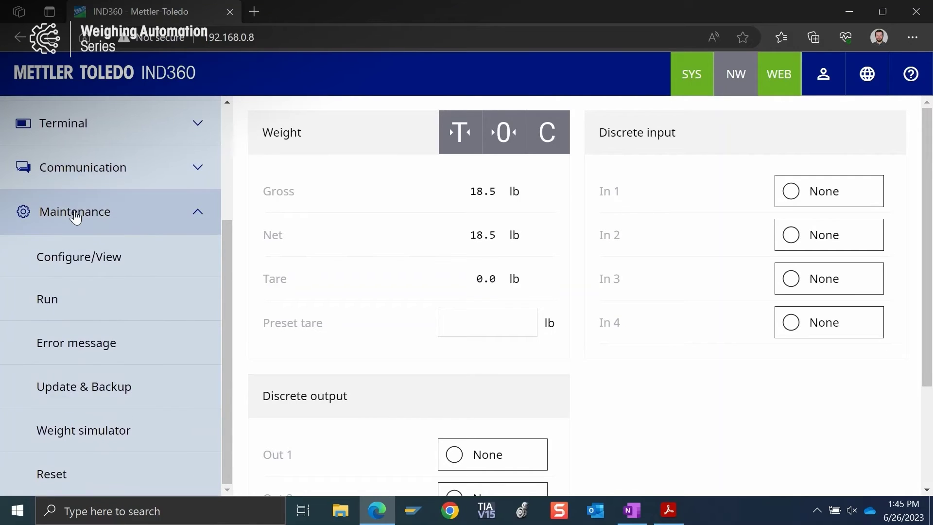
{"action": "left_click", "coordinate": [120, 387]}
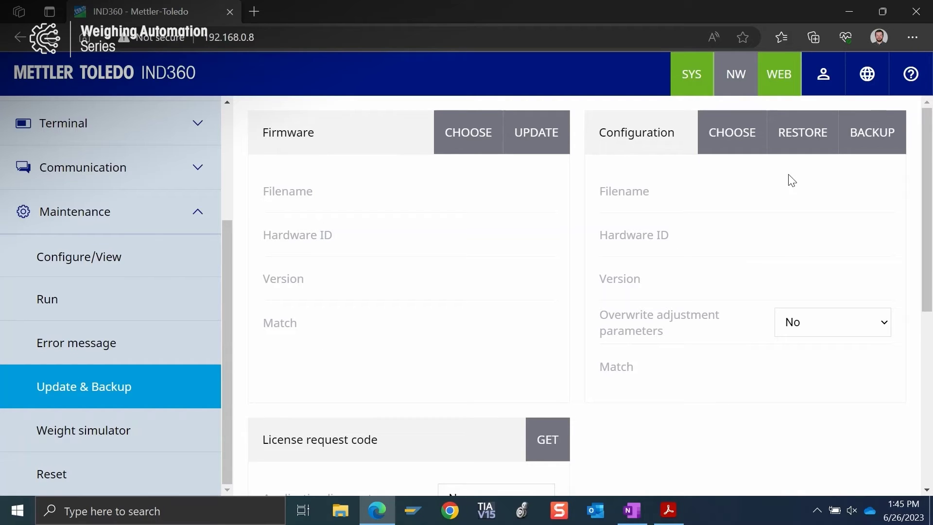
Download a backup of the current configuration as config (6).bck.
{"action": "left_click", "coordinate": [874, 148]}
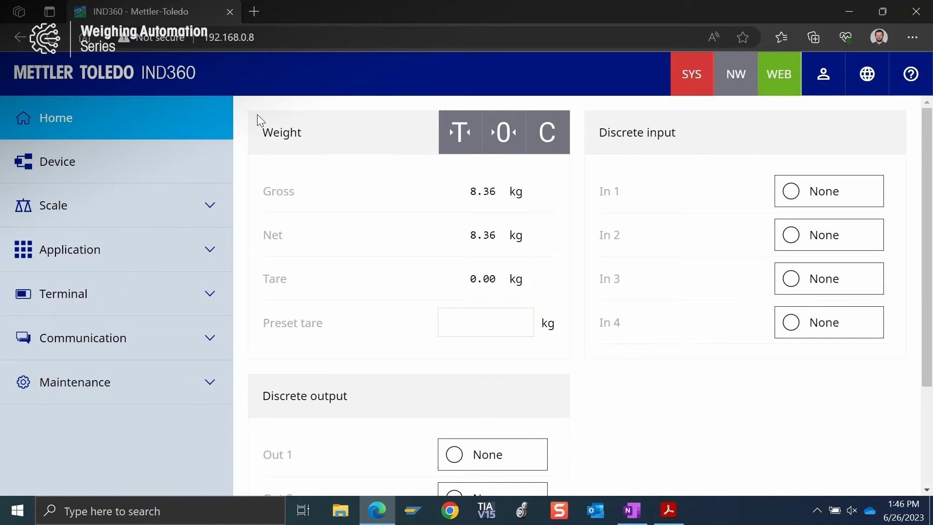
Review the alarm messages and view Scale > Capacity & Increment, now 60.00 kg at 0.02 kg.
{"action": "left_click", "coordinate": [689, 86]}
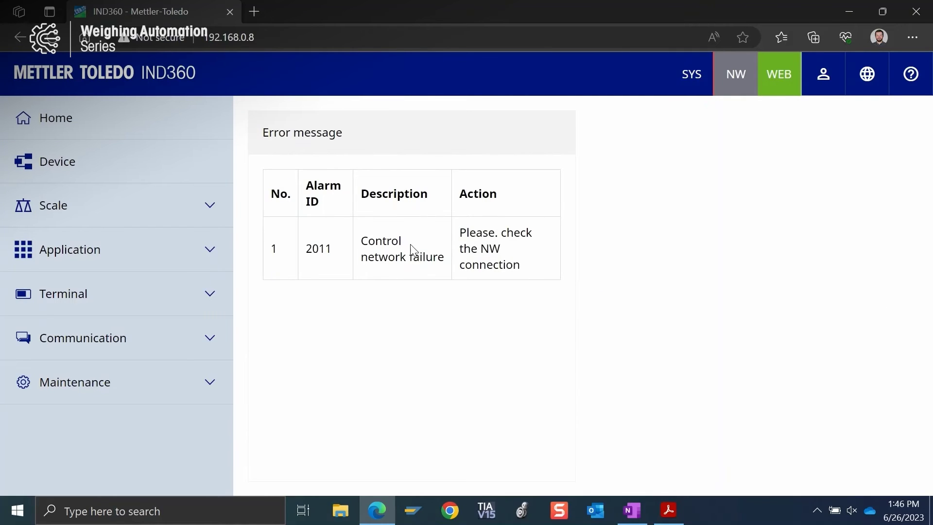
{"action": "left_click", "coordinate": [194, 201]}
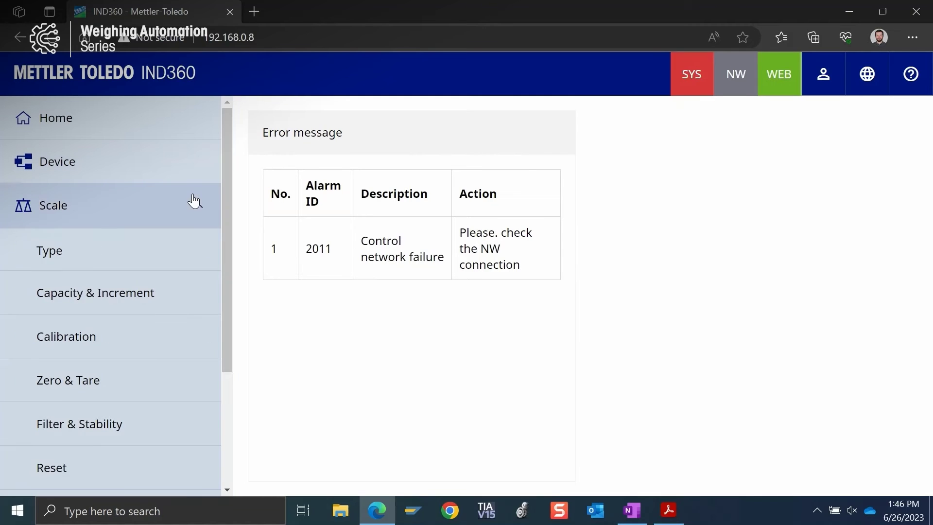
{"action": "left_click", "coordinate": [160, 298]}
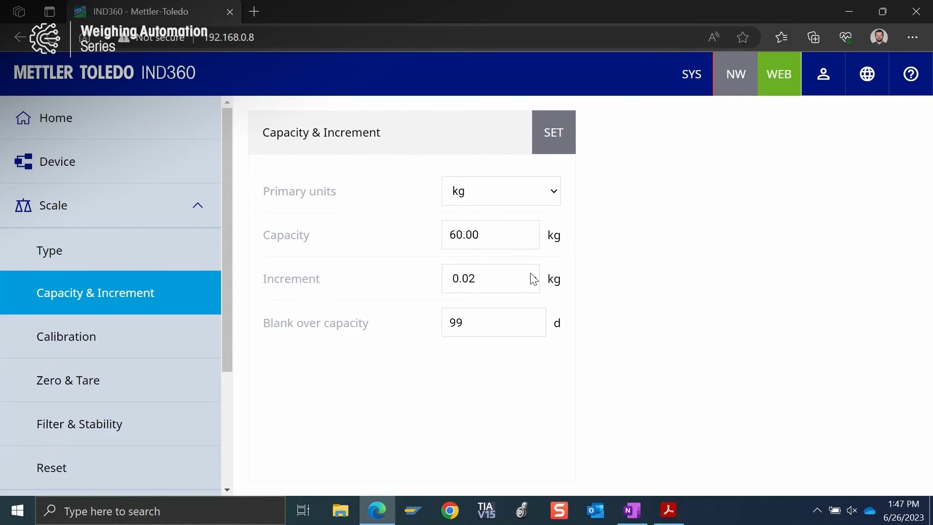
Open Maintenance > Update & Backup and load config (6).bck as the configuration file.
{"action": "left_click", "coordinate": [190, 215]}
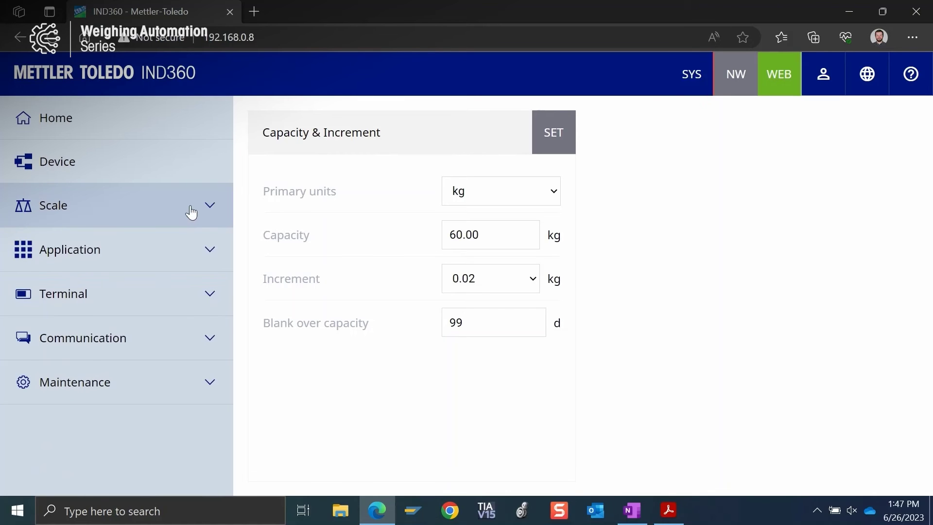
{"action": "left_click", "coordinate": [125, 397]}
{"action": "scroll", "coordinate": [122, 398], "scroll_direction": "down", "scroll_amount": 2}
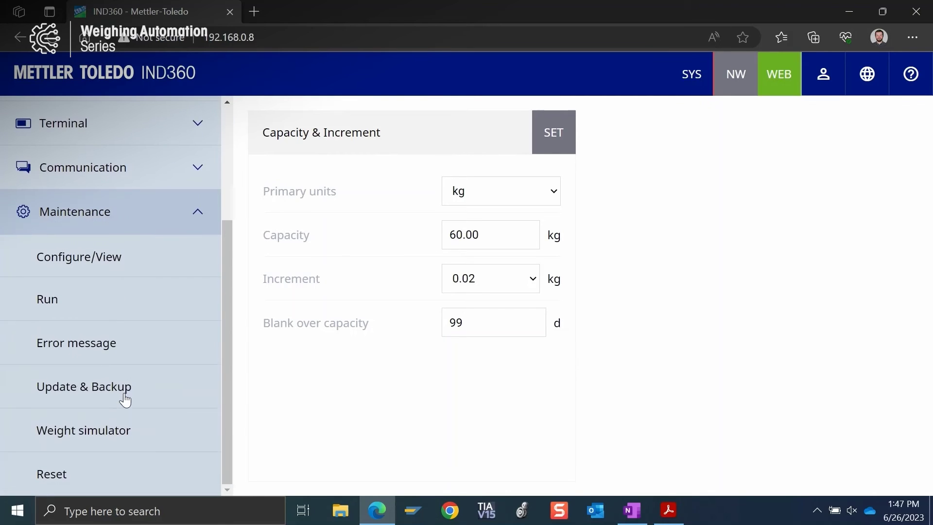
{"action": "left_click", "coordinate": [125, 390]}
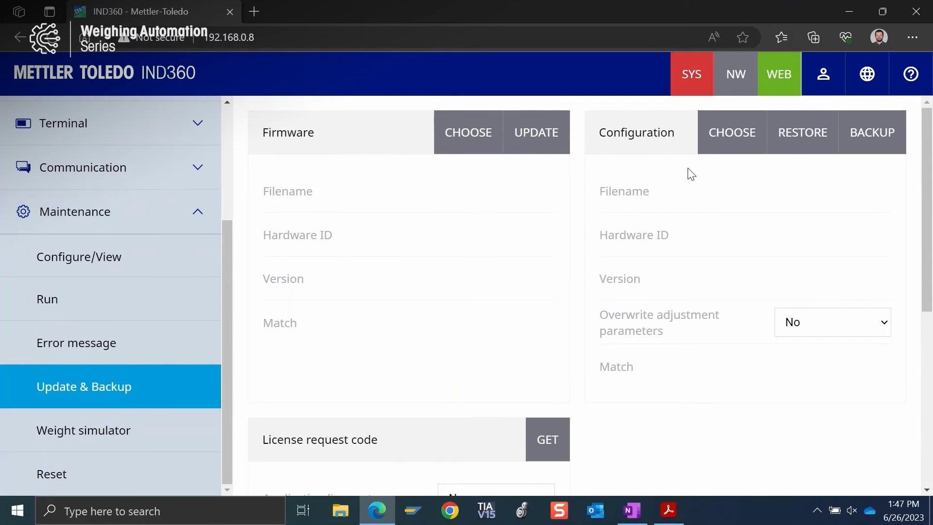
{"action": "left_click", "coordinate": [717, 153]}
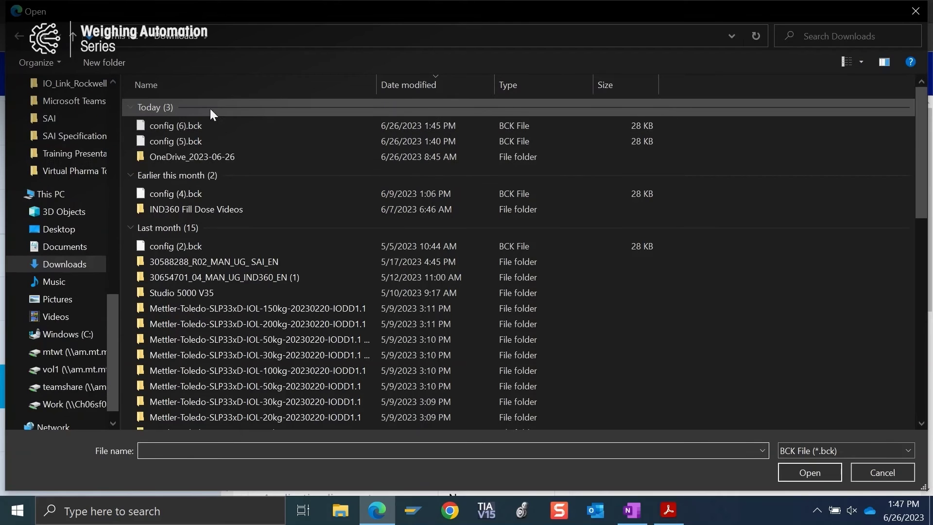
{"action": "double_click", "coordinate": [195, 126]}
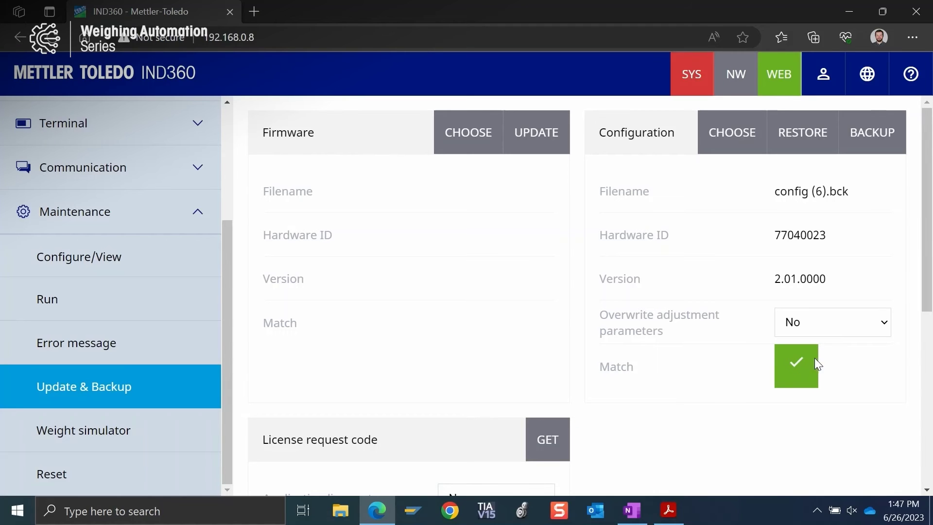
Set Overwrite adjustment parameters to Yes and restore the configuration from config (6).bck.
{"action": "left_click", "coordinate": [835, 329]}
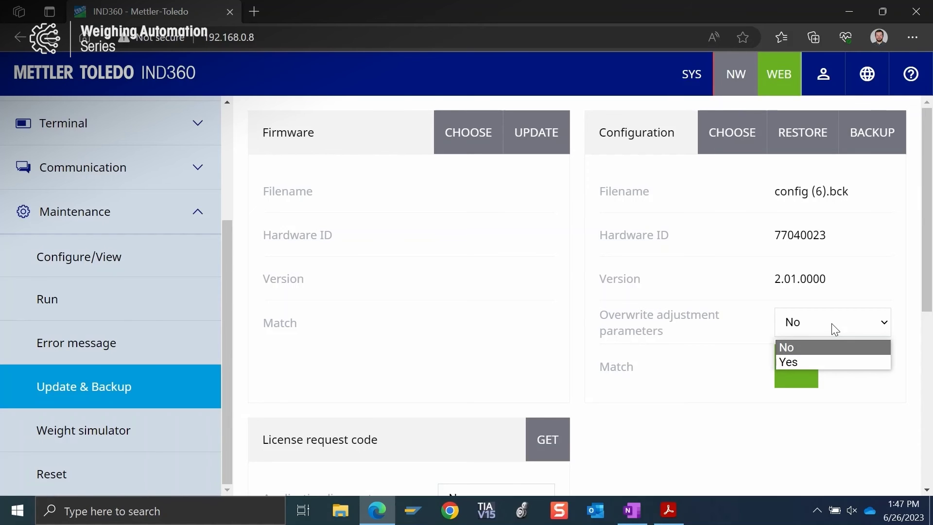
{"action": "left_click", "coordinate": [840, 360]}
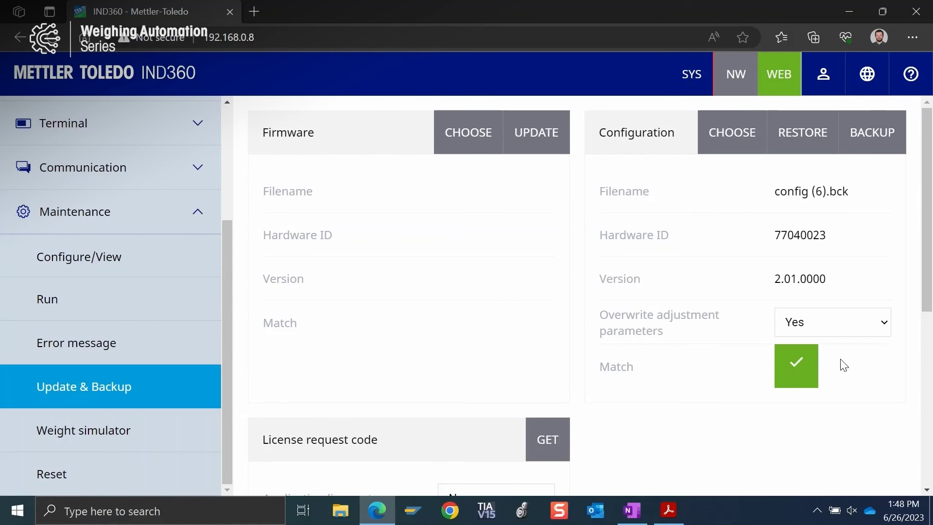
{"action": "left_click", "coordinate": [806, 139]}
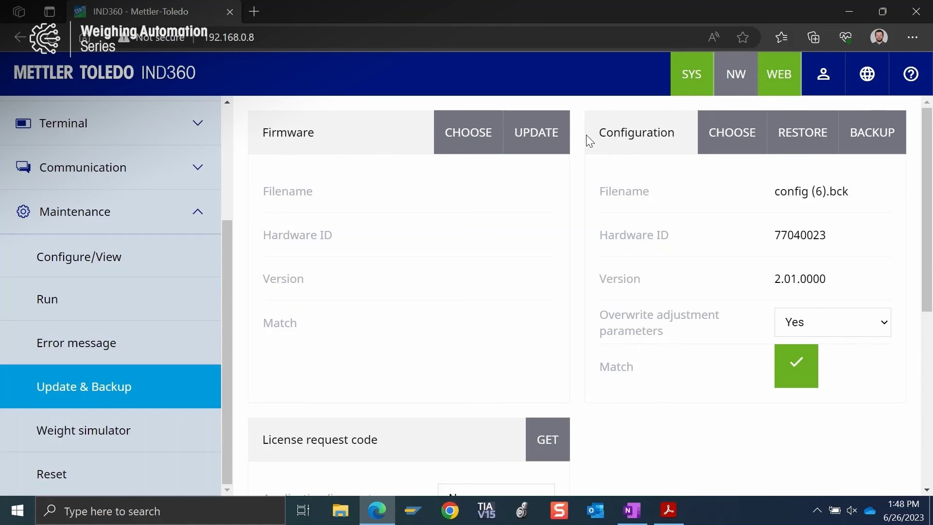
{"action": "left_click", "coordinate": [200, 212]}
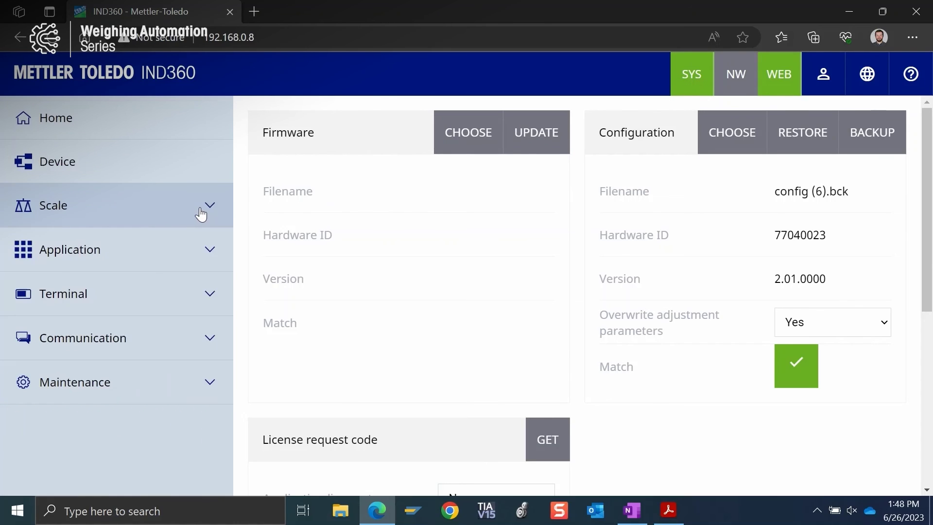
Open Scale > Capacity & Increment to confirm lb units, 1000.0 lb capacity and 0.5 lb increment.
{"action": "left_click", "coordinate": [171, 209]}
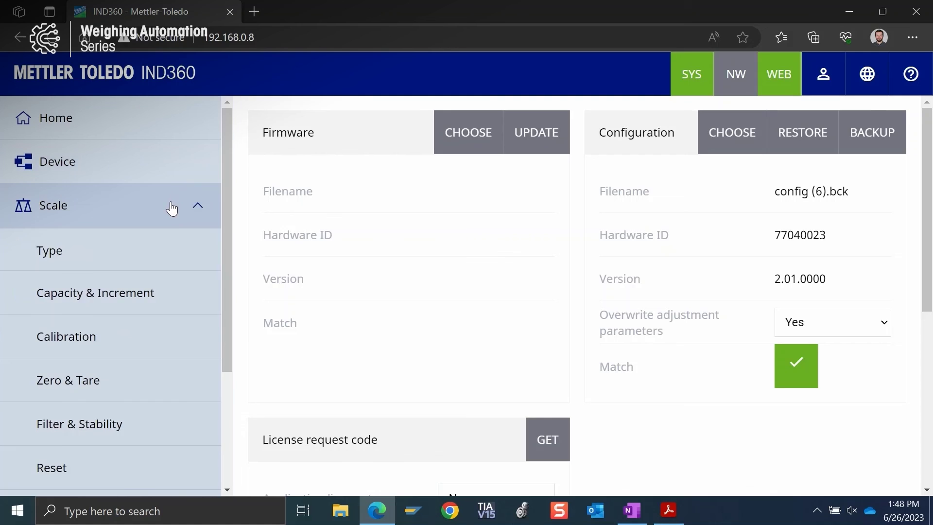
{"action": "left_click", "coordinate": [156, 294]}
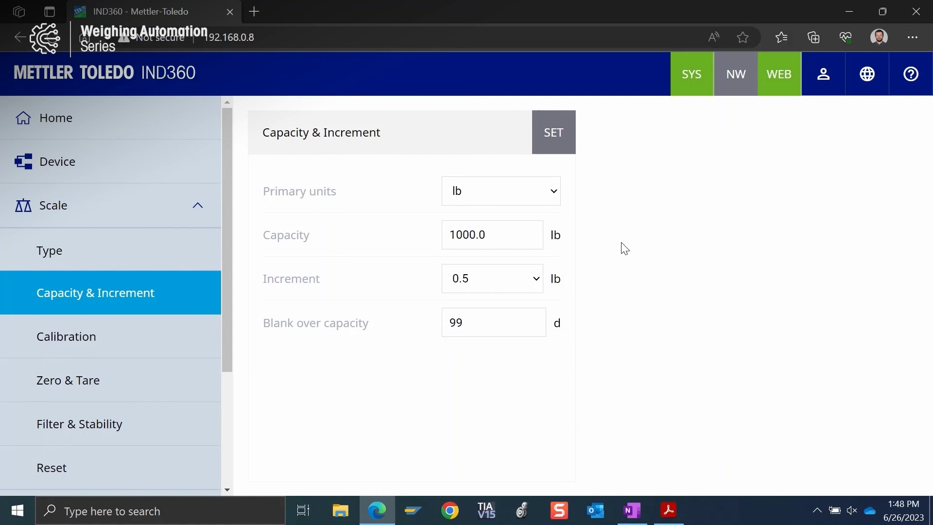